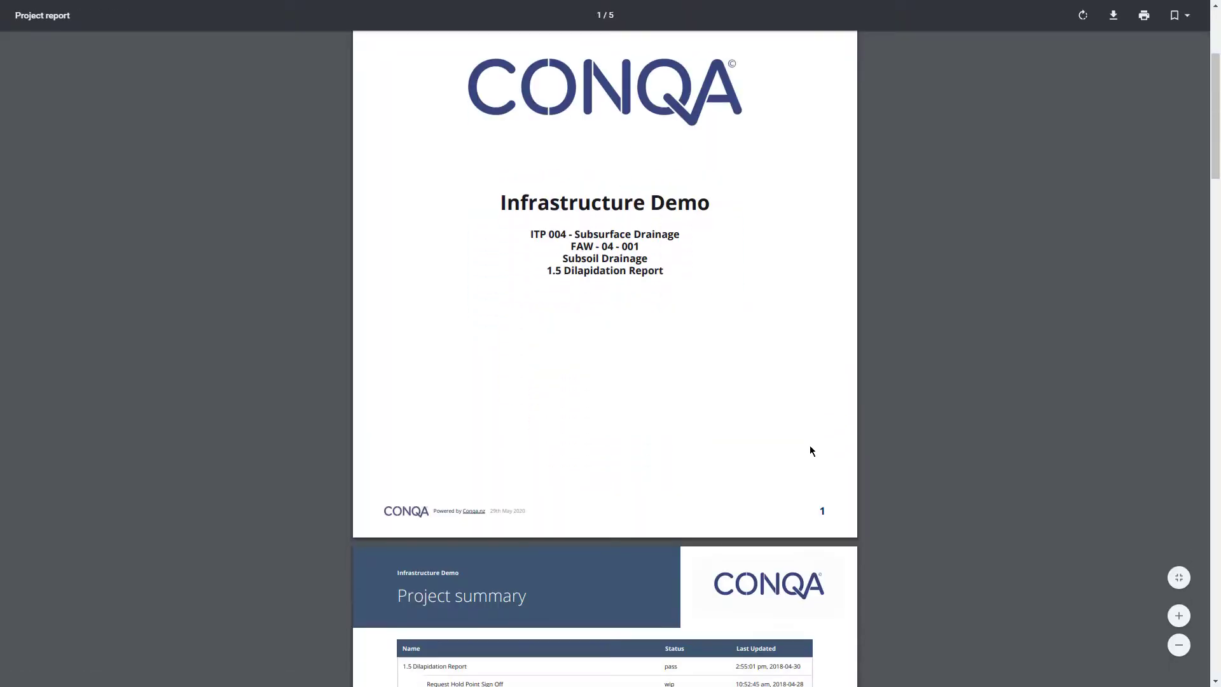
scroll(810, 445, down, 5)
scroll(810, 445, down, 5)
scroll(810, 445, down, 5)
scroll(810, 445, down, 3)
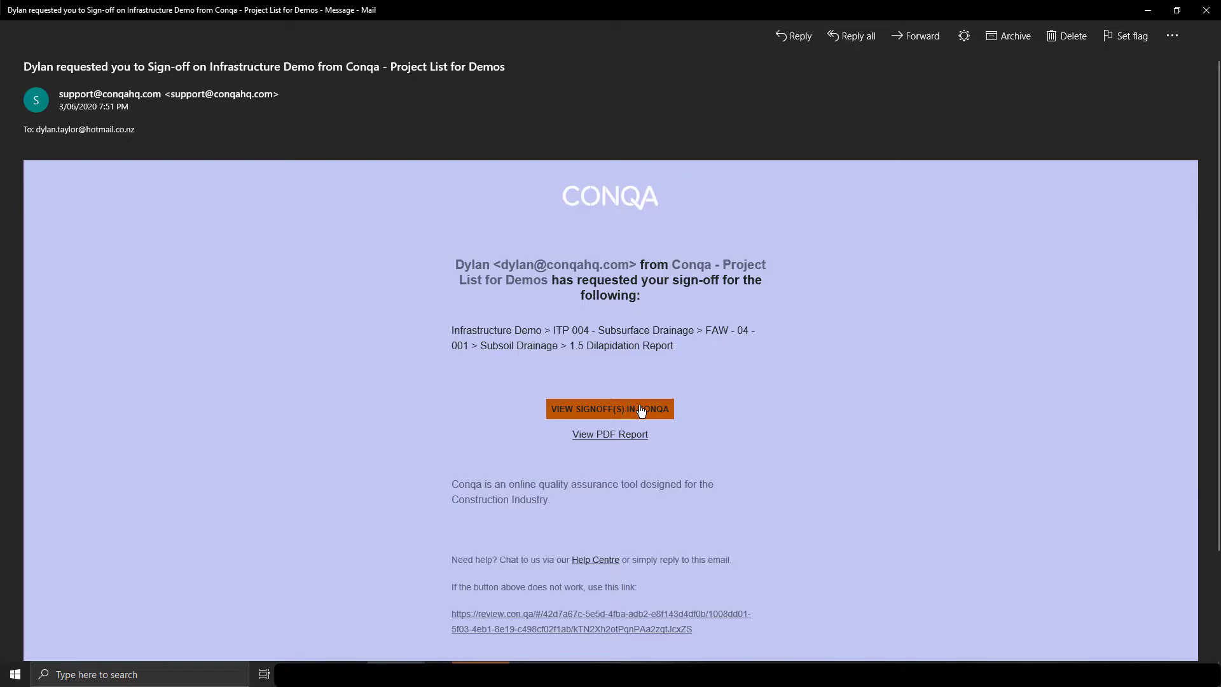
Step: Open the 1.5 Dilapidation Report sign-off request in Conqa from the email link
click(630, 411)
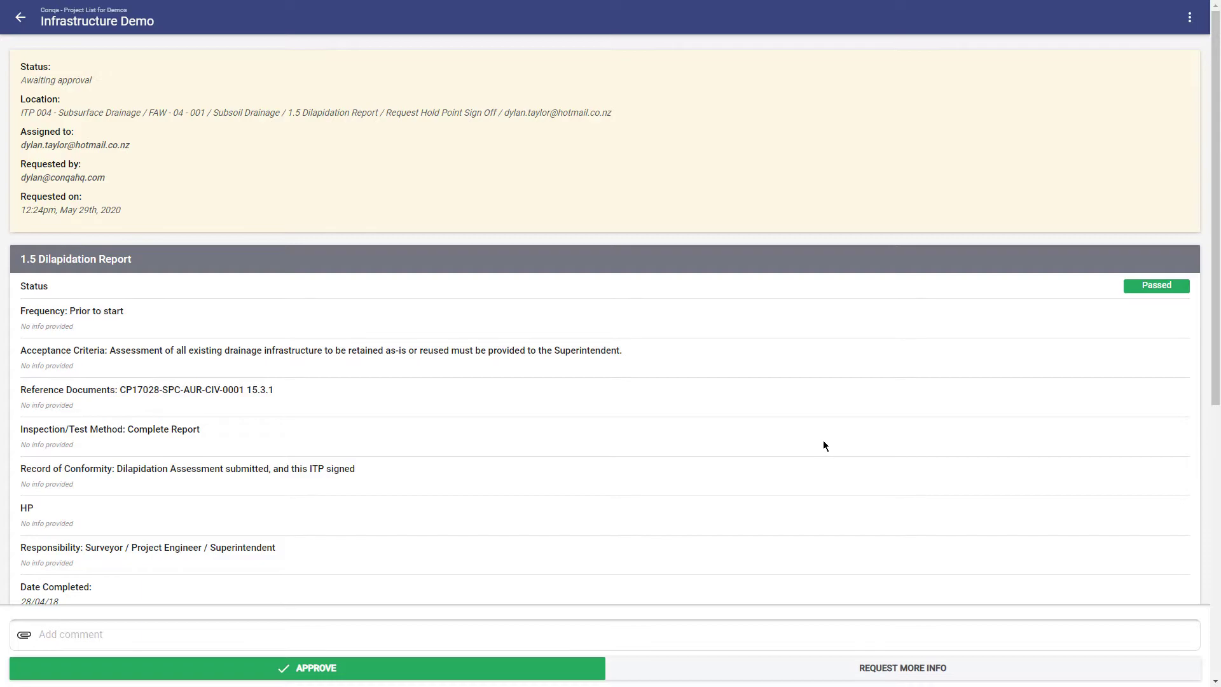
scroll(823, 439, down, 2)
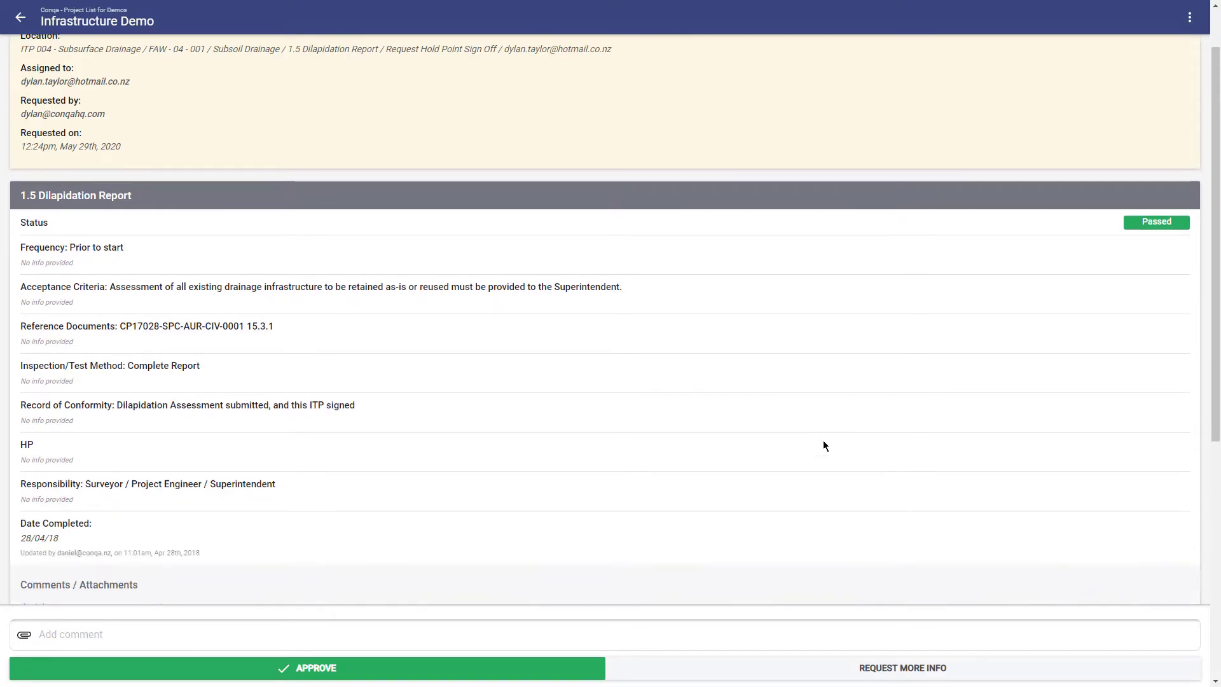
scroll(823, 439, down, 2)
scroll(822, 440, down, 2)
scroll(823, 440, down, 2)
scroll(823, 439, down, 2)
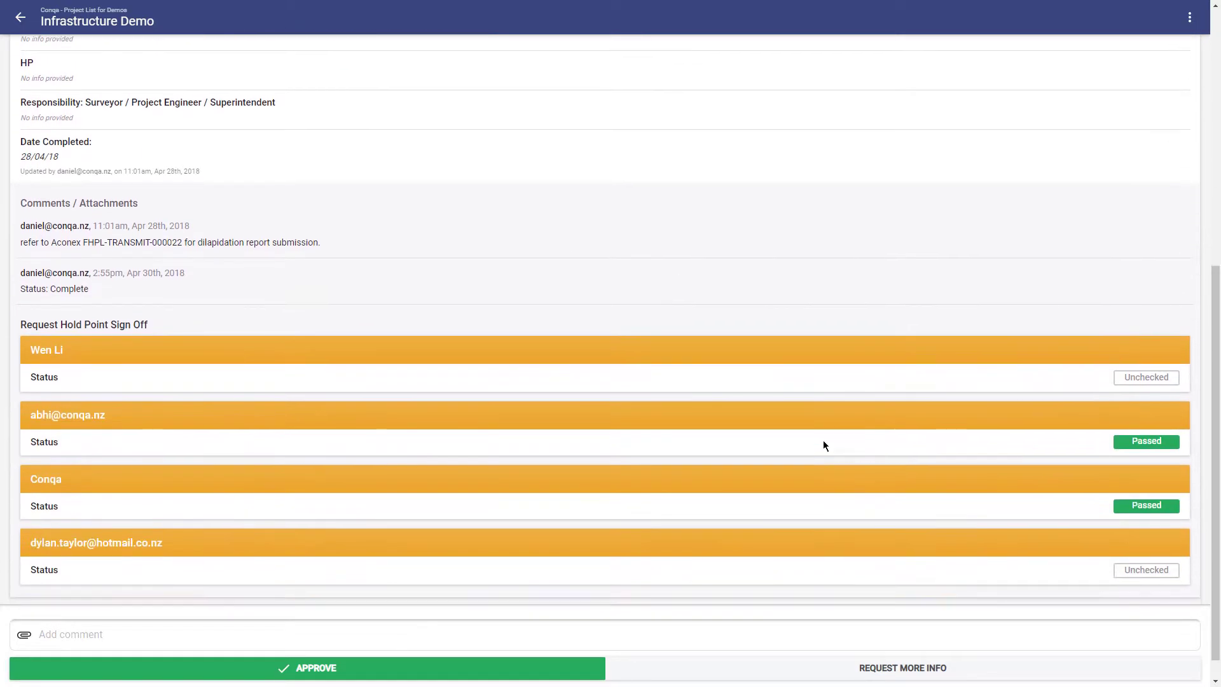
scroll(823, 439, down, 1)
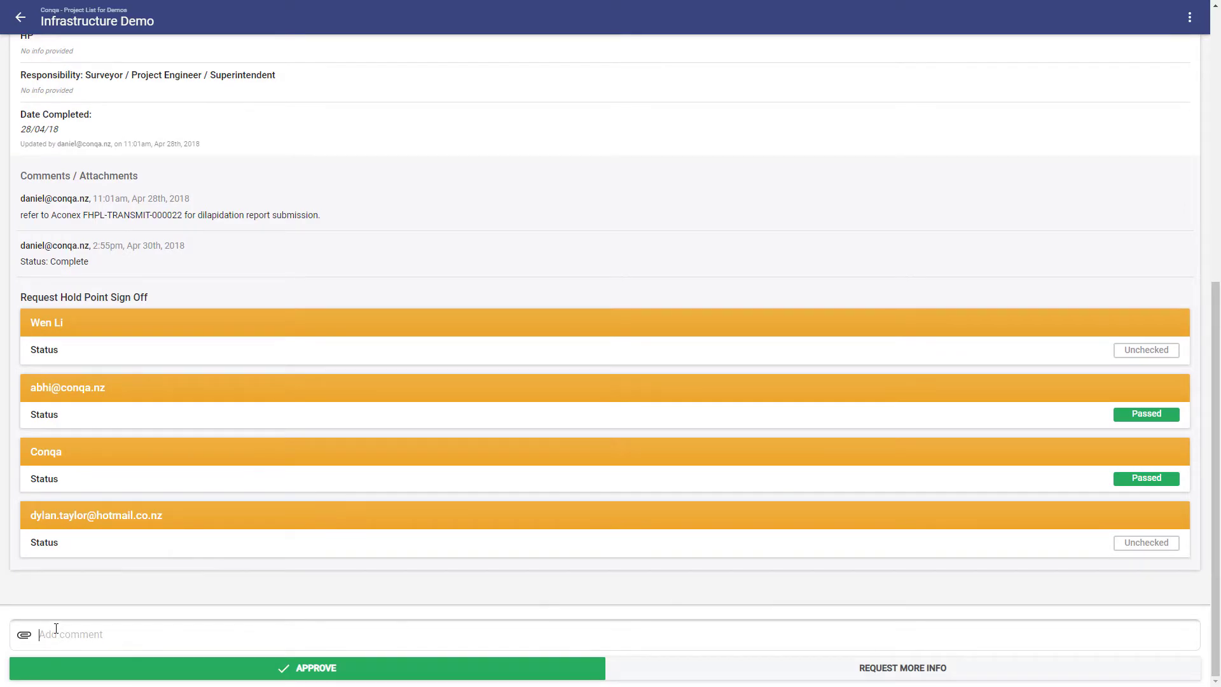
click(24, 636)
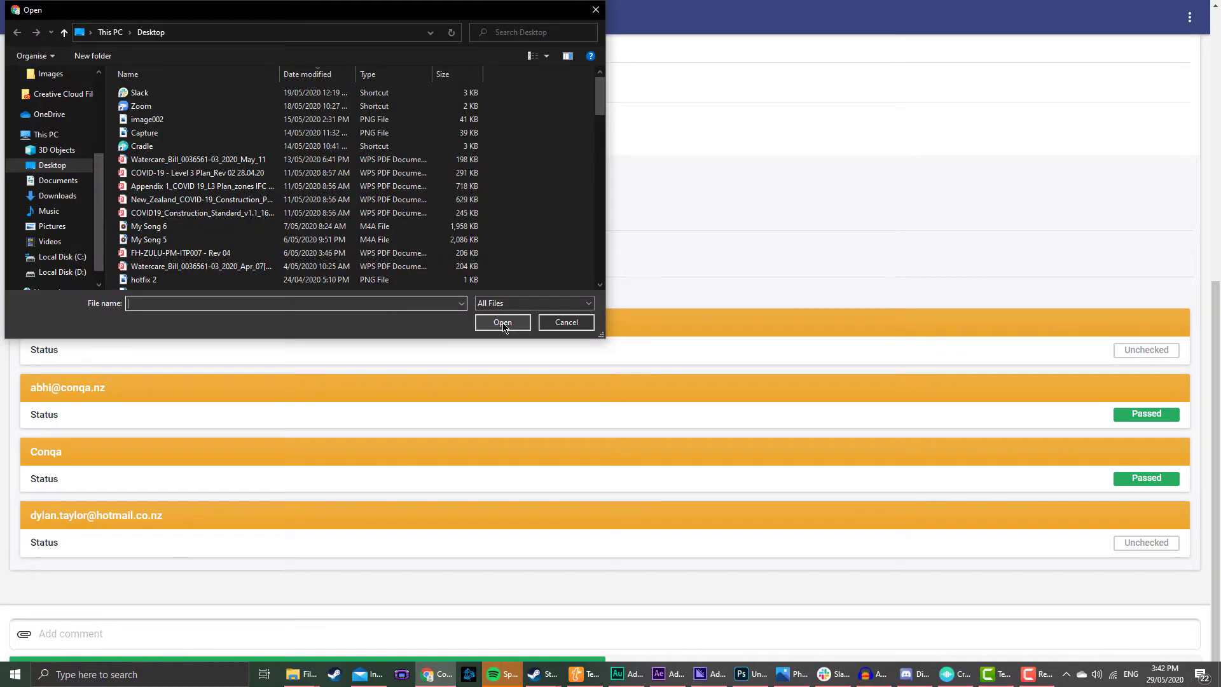
click(564, 324)
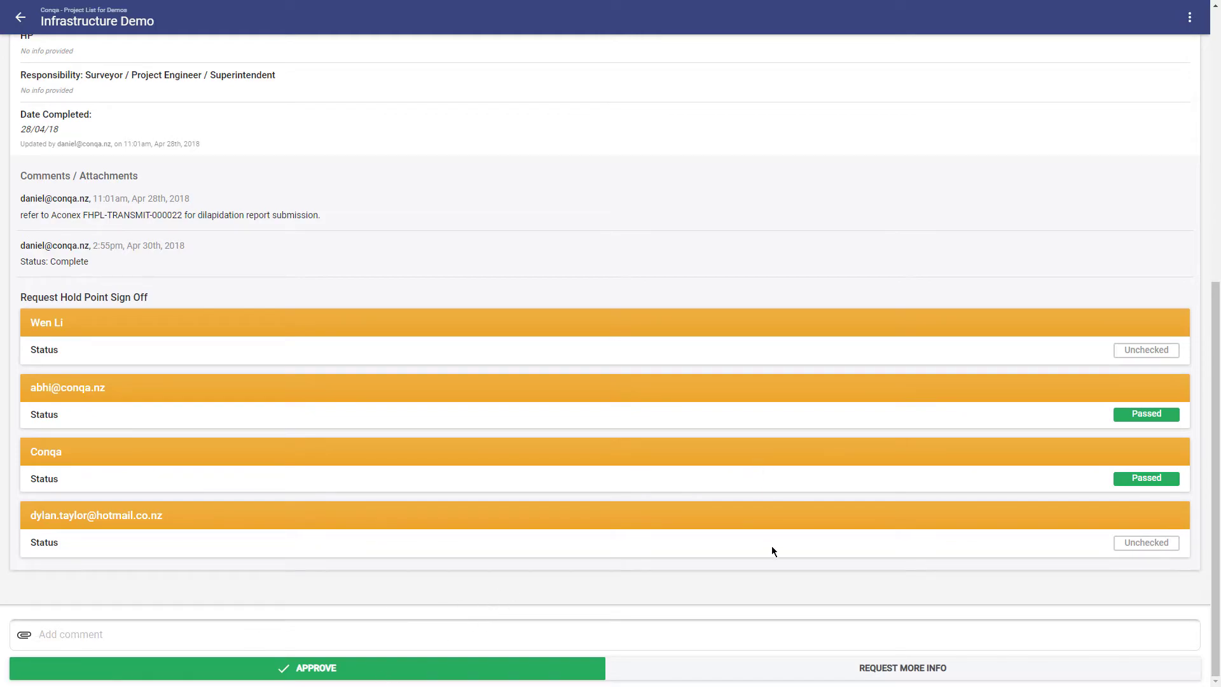
click(810, 675)
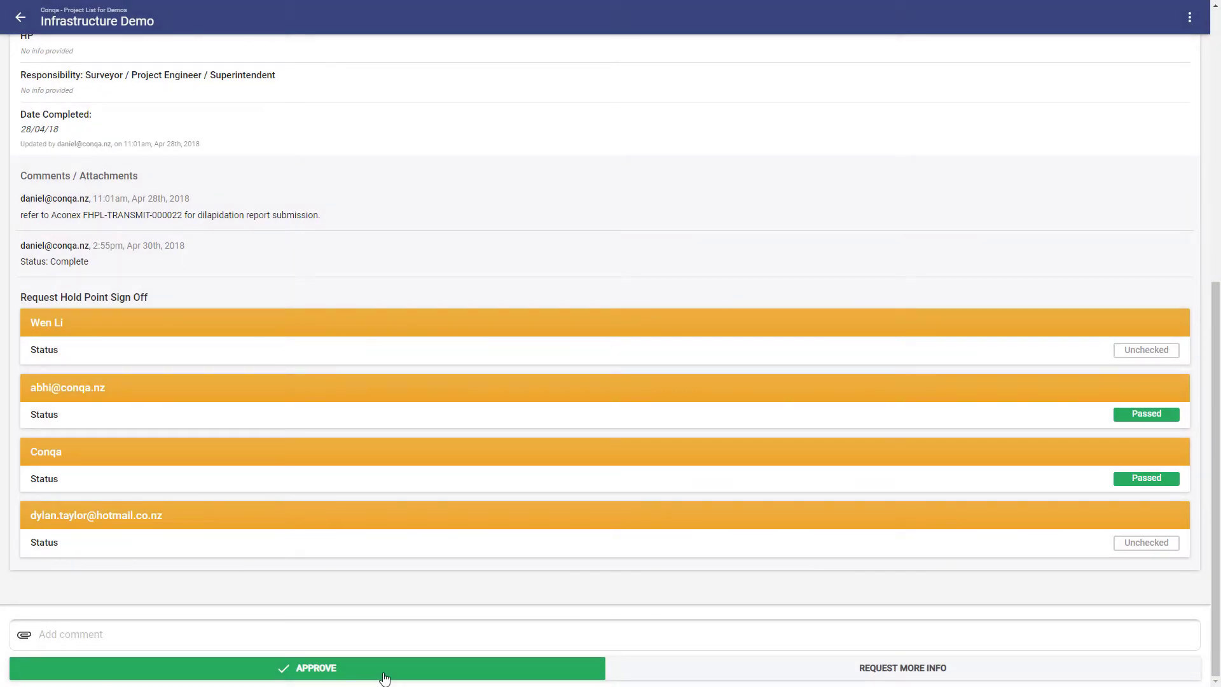
click(384, 676)
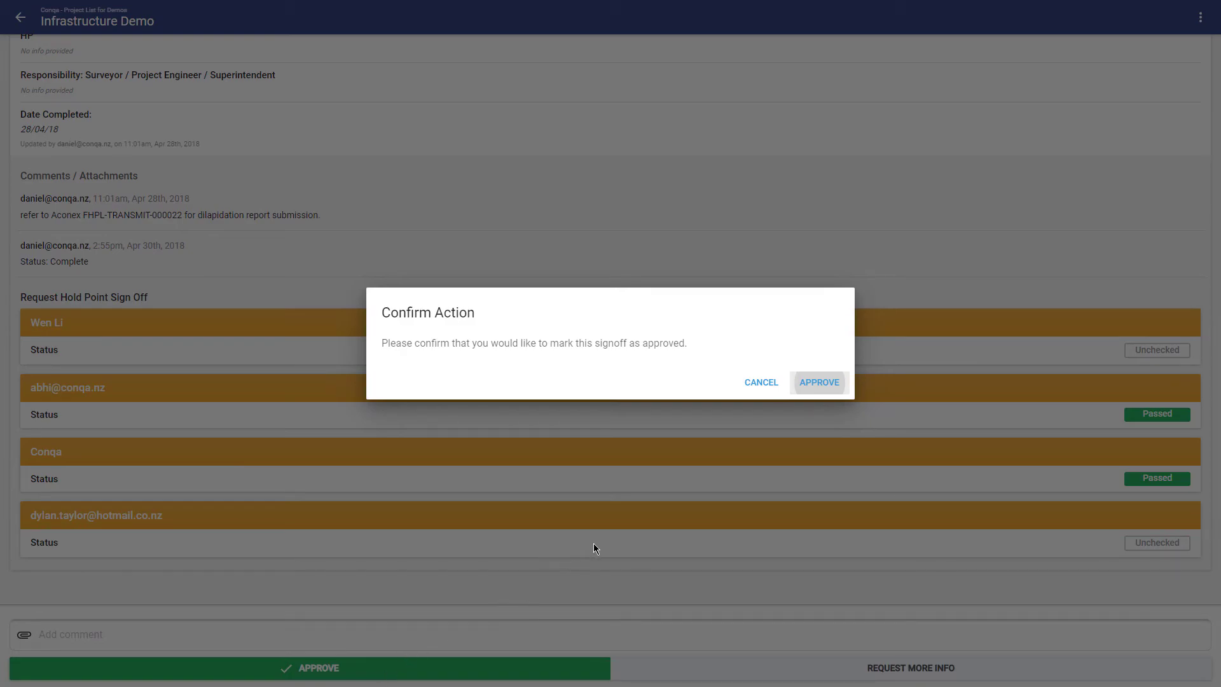
click(761, 383)
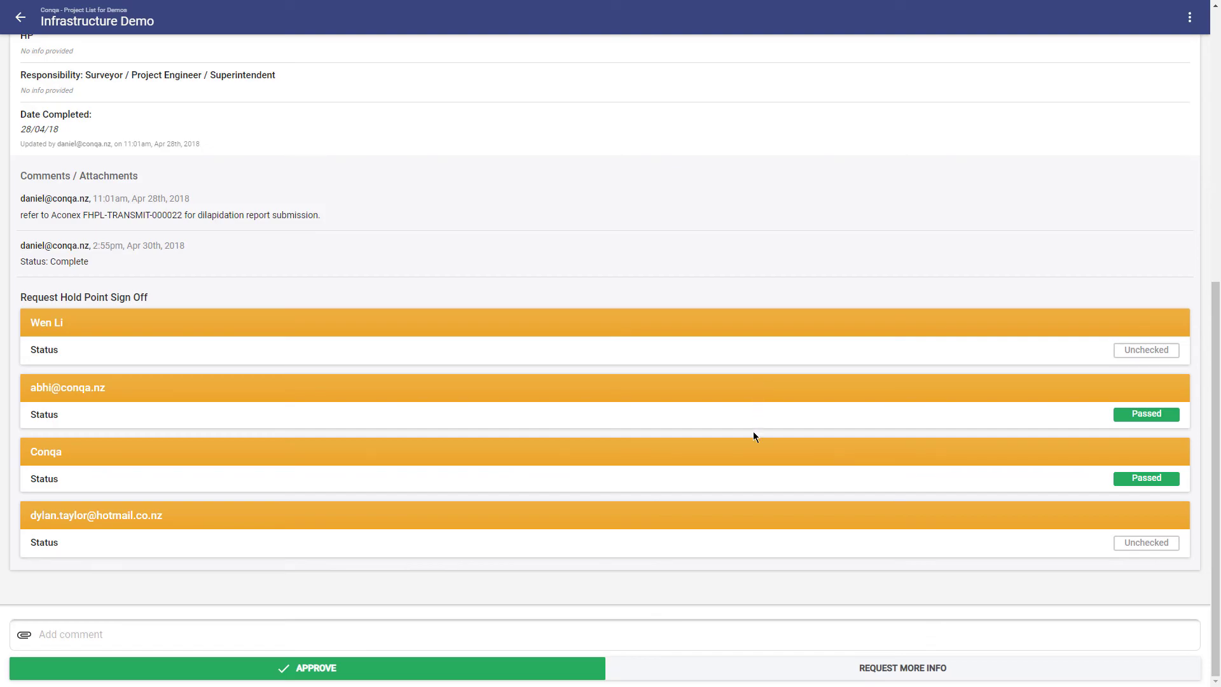